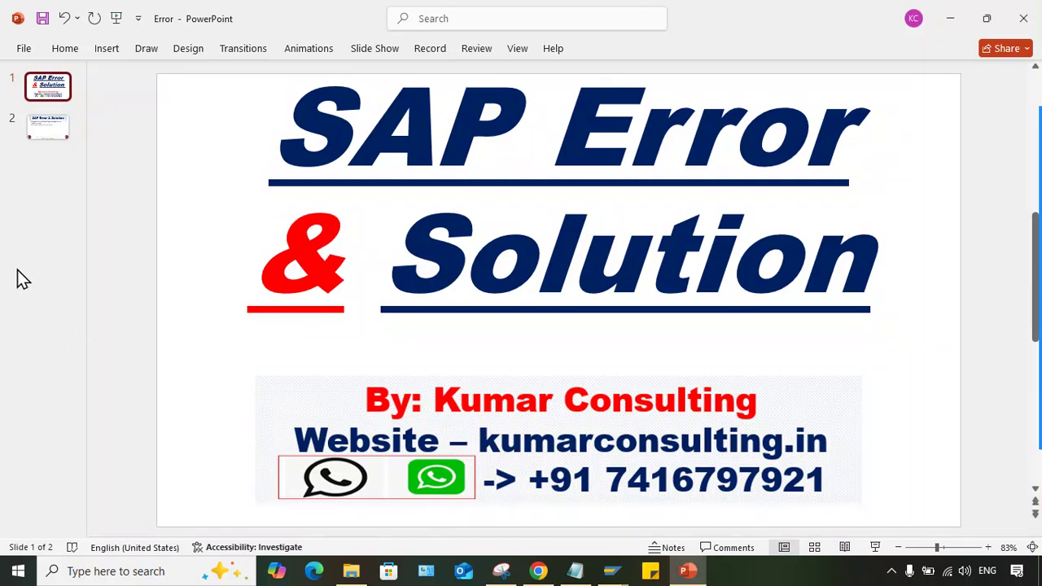
Show the second slide describing the ledger Customizing error FINS_ACDOC_CUST201.
left_click(36, 119)
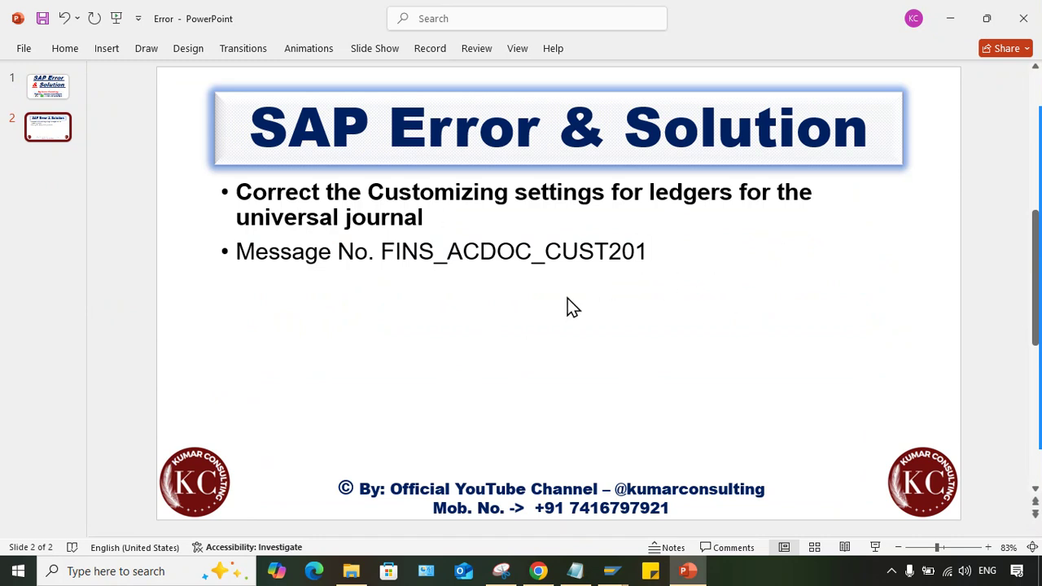
Run the FINS_CUST_CONS_CHK_P check from the FB50 error, which finds no valid company code/ledger combination.
left_click(613, 571)
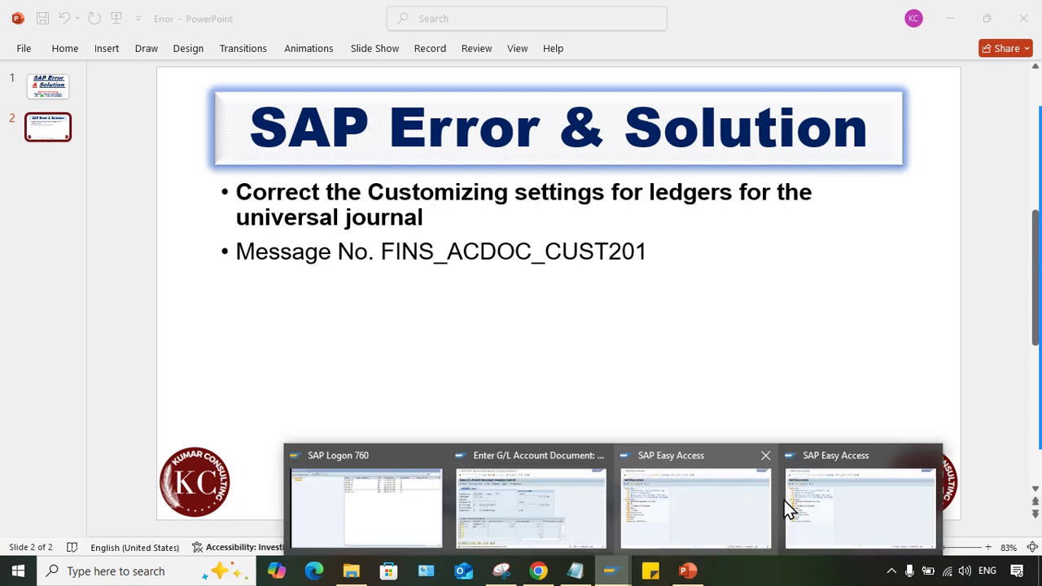
left_click(562, 513)
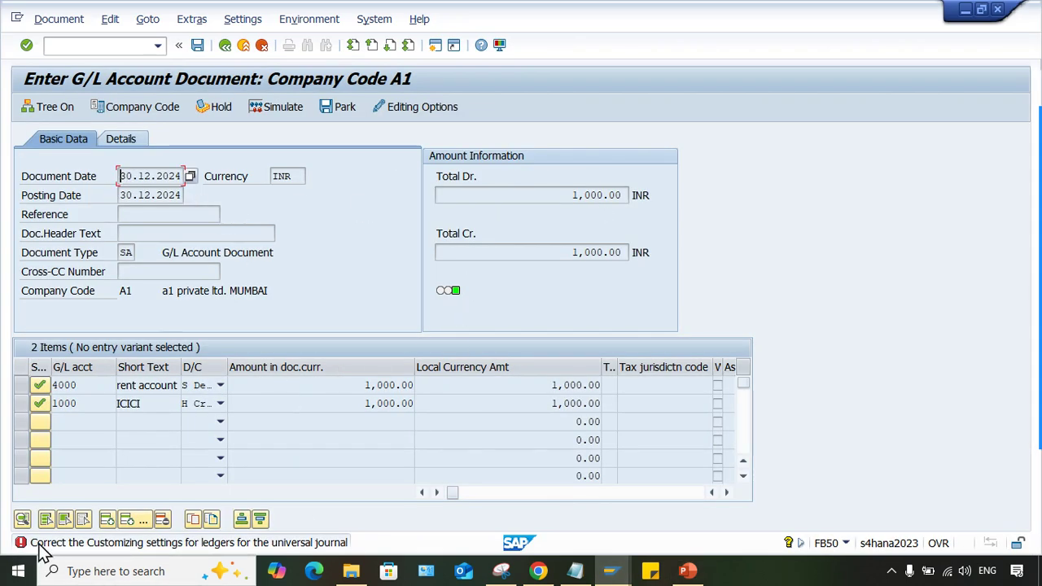
left_click(286, 544)
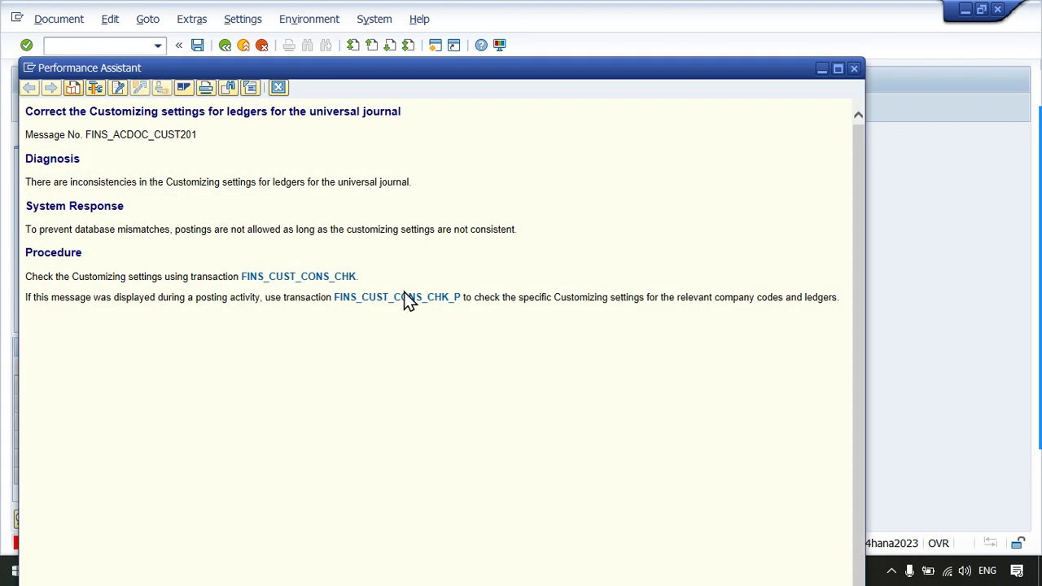
left_click(404, 297)
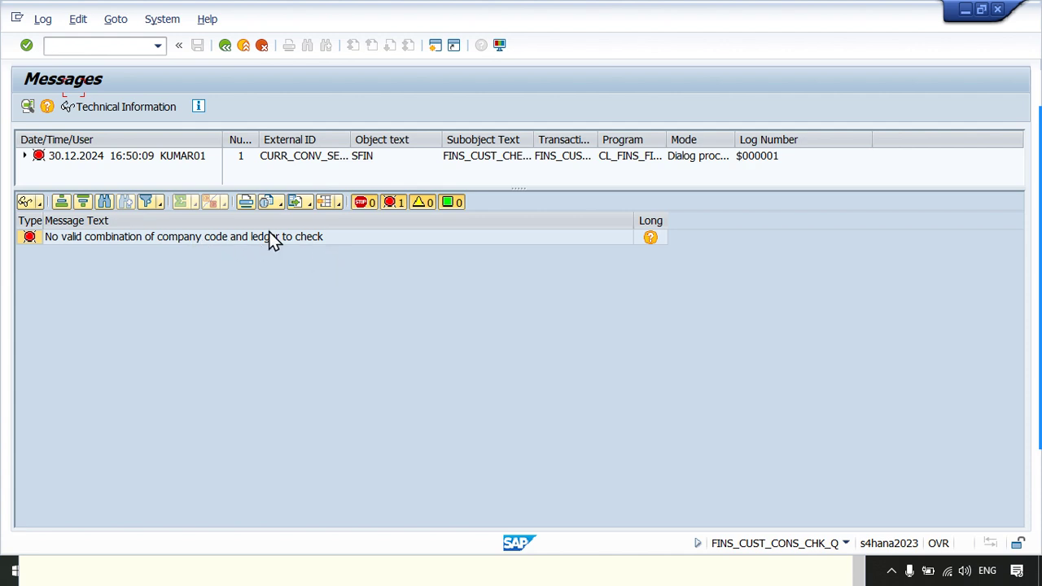
left_click(218, 47)
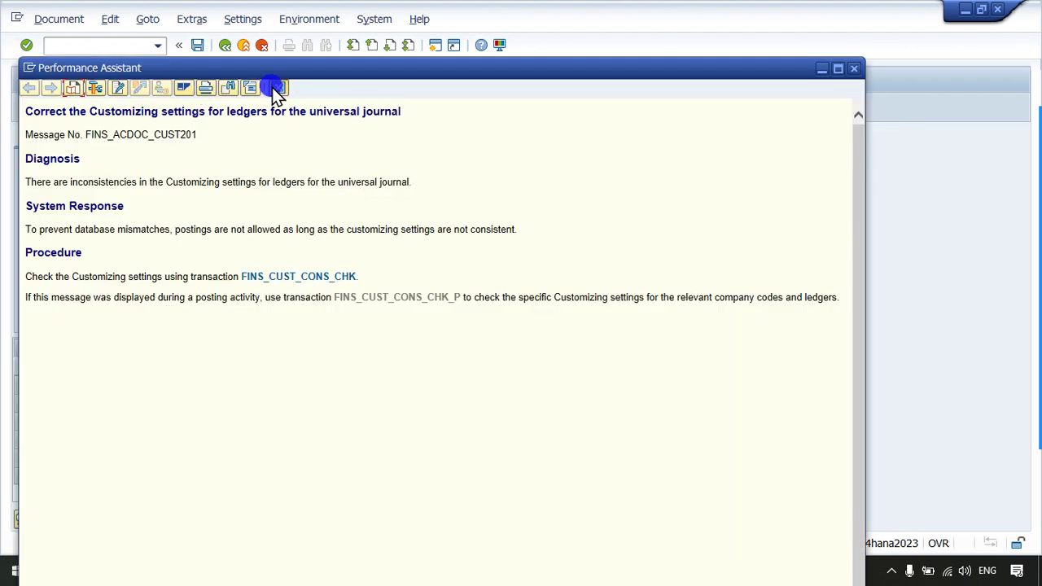
left_click(277, 88)
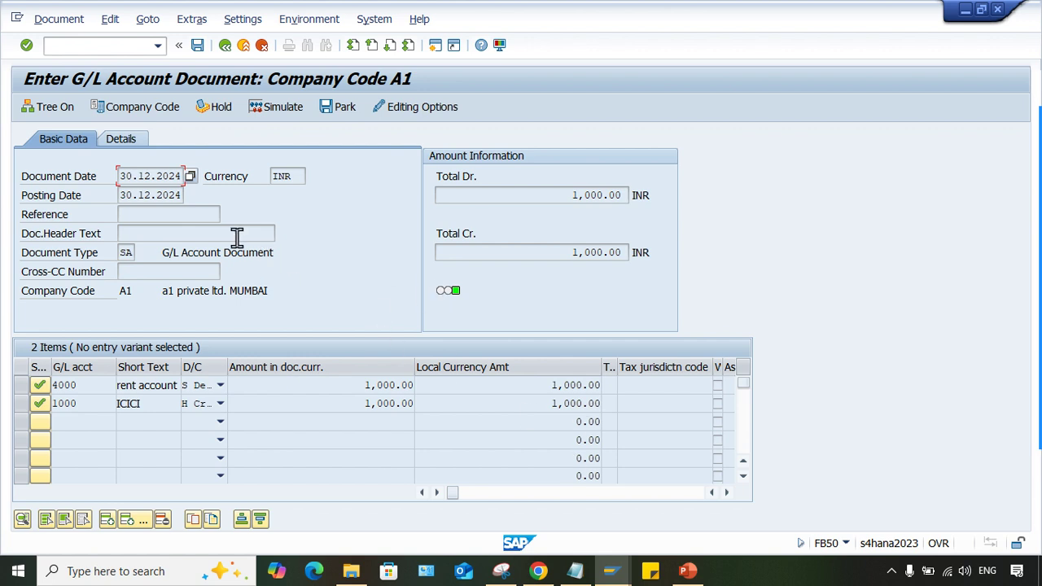
left_click(612, 571)
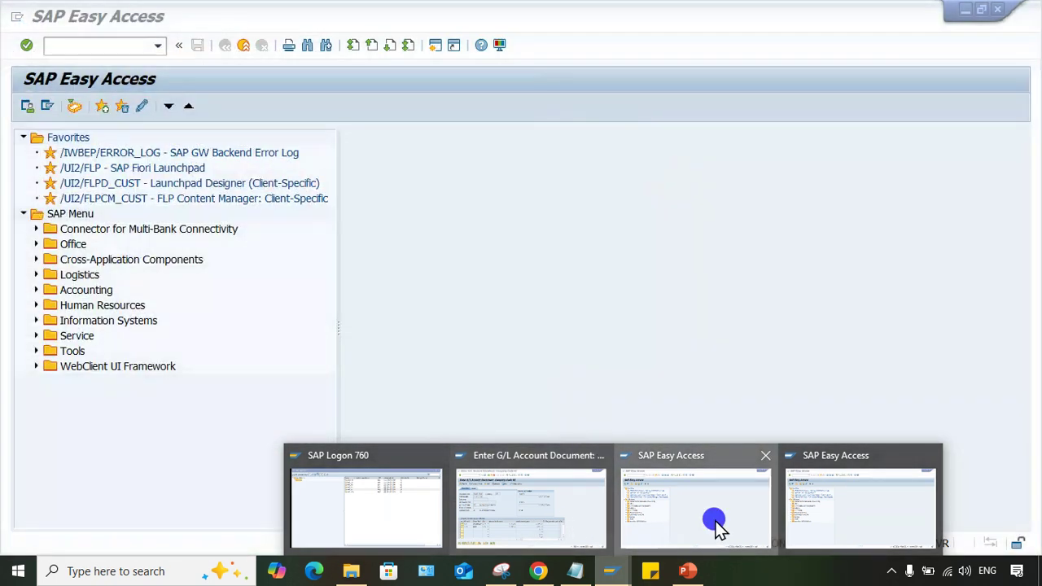
Start SPRO and expand the Reference IMG to Financial Accounting Global Settings > Ledgers > Ledger.
left_click(716, 521)
left_click(102, 42)
type("SPRO")
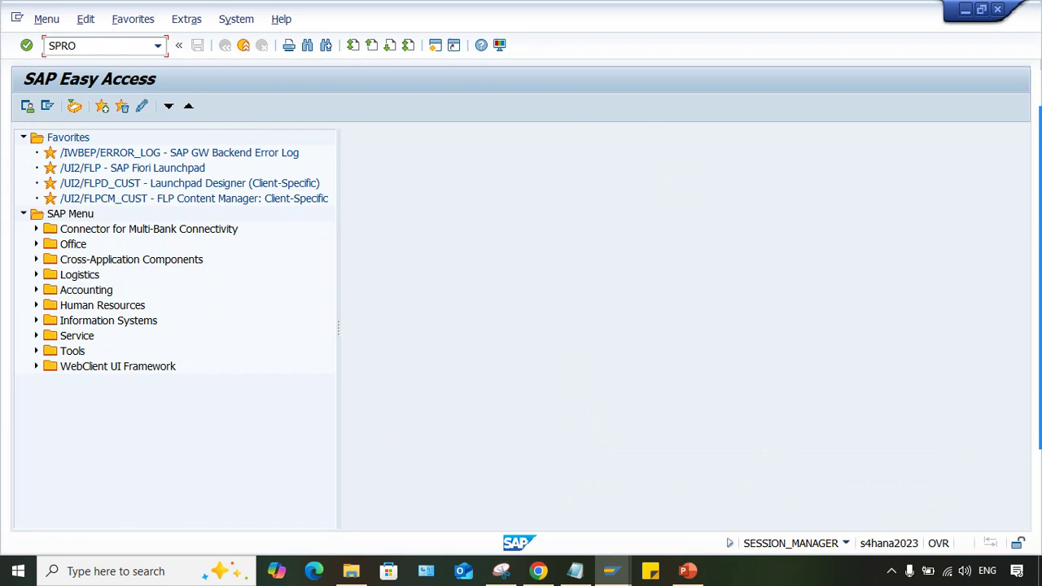
key("Return")
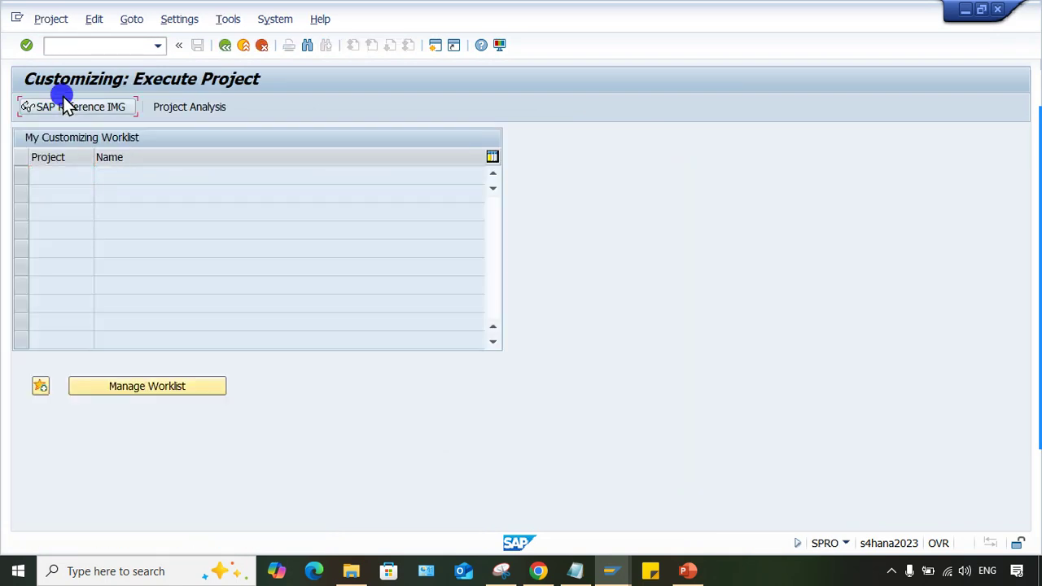
left_click(79, 112)
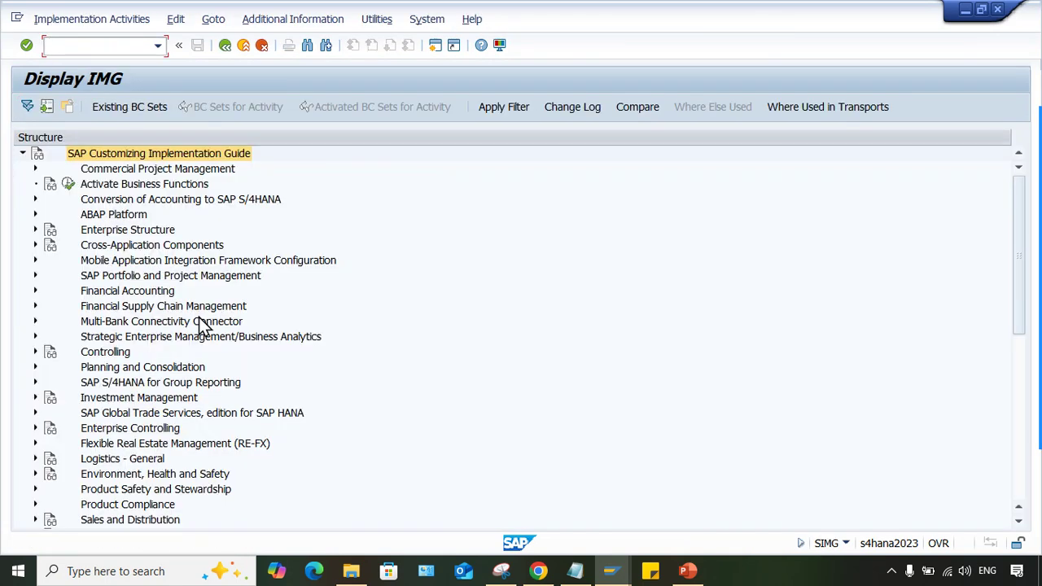
double_click(142, 293)
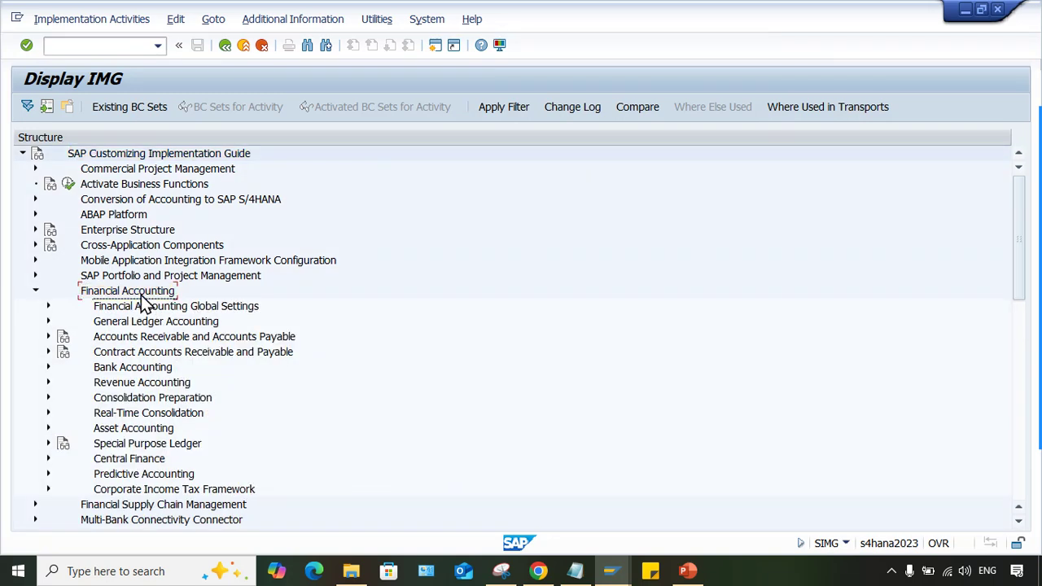
double_click(141, 298)
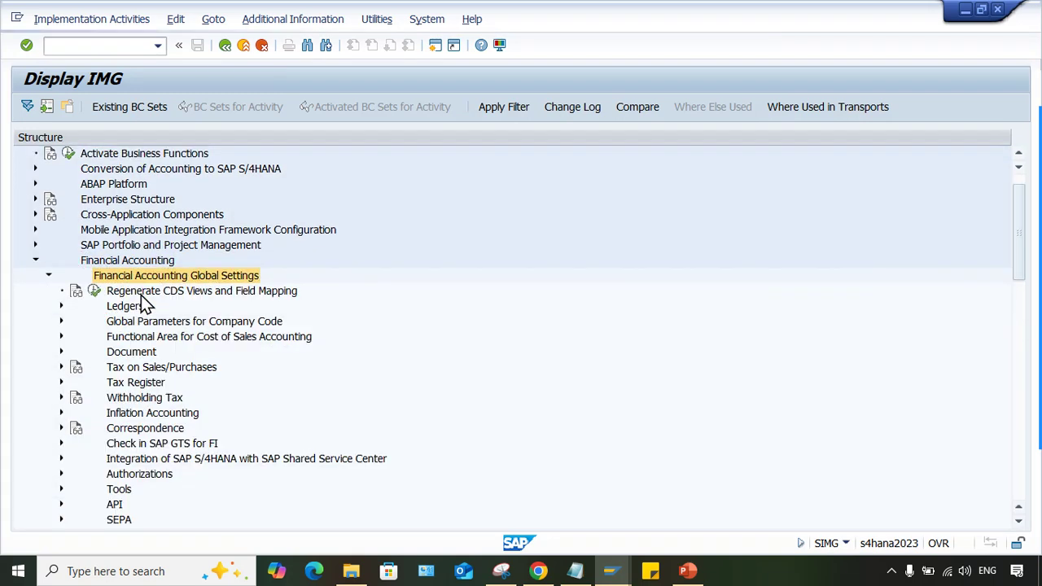
double_click(141, 299)
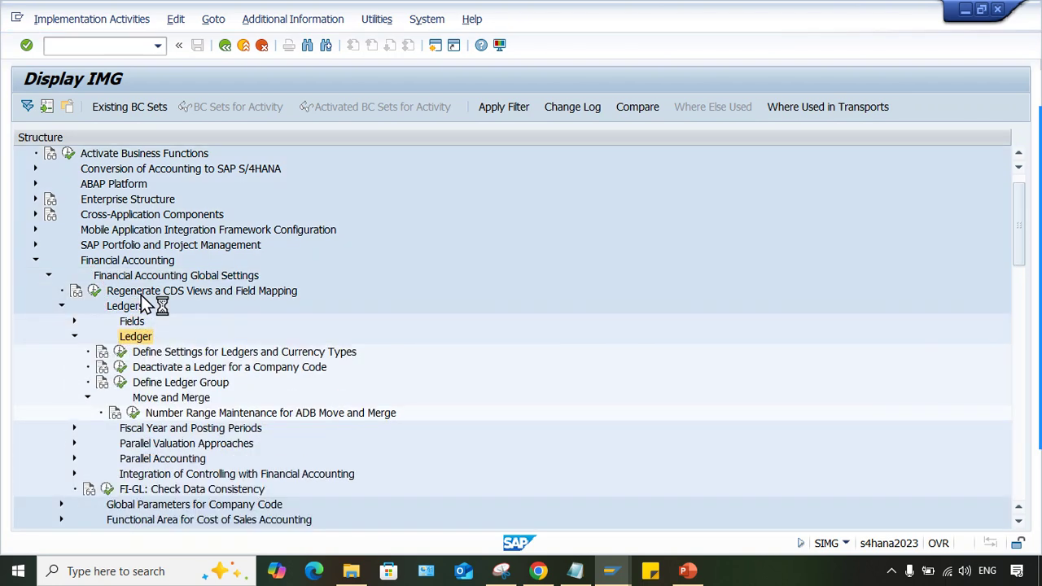
Run Define Settings for Ledgers and Currency Types, accepting automatic company code assignments to 0L.
left_click(120, 352)
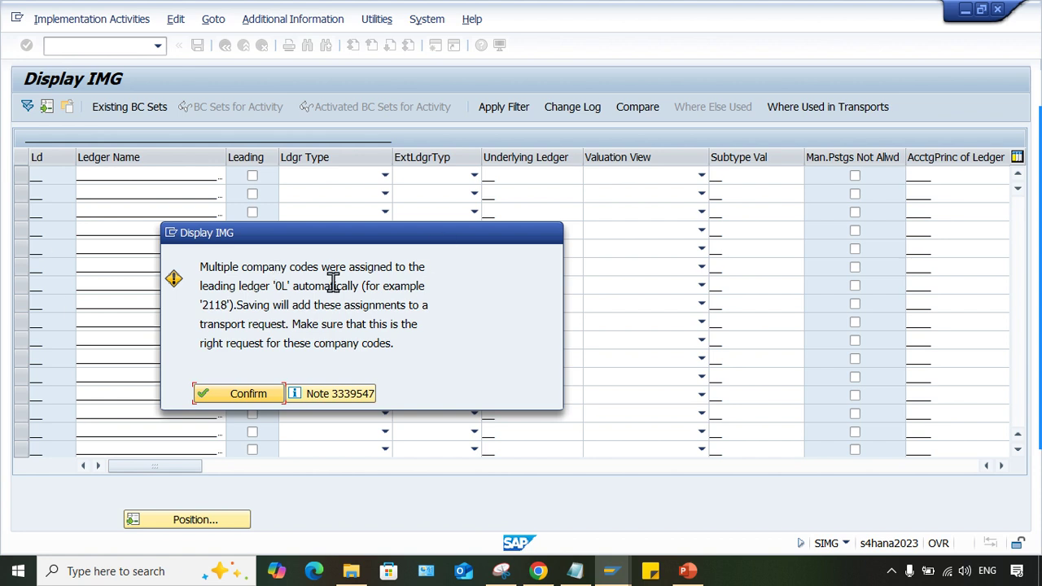
left_click(239, 393)
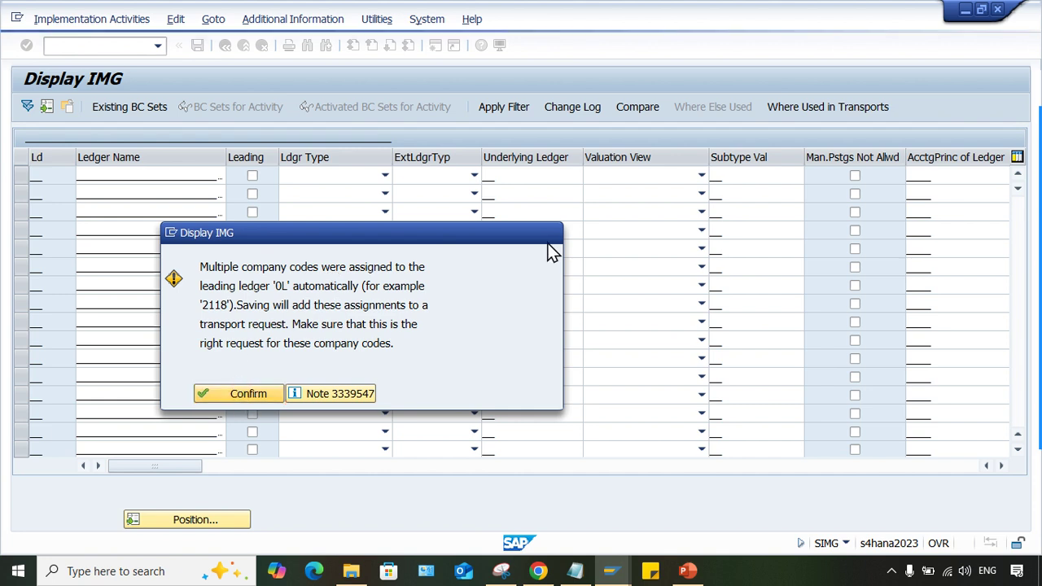
left_click(242, 394)
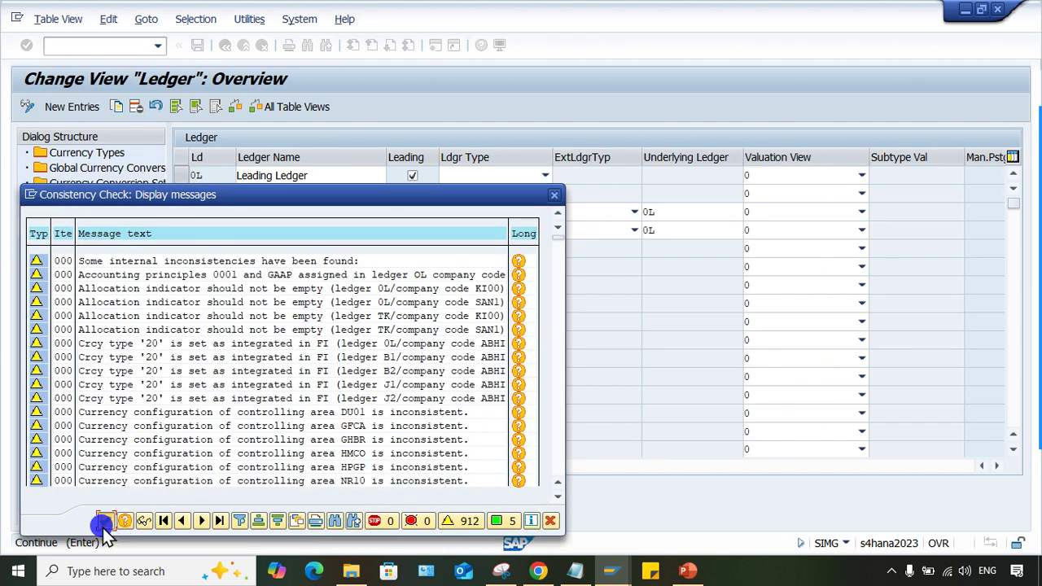
left_click(105, 522)
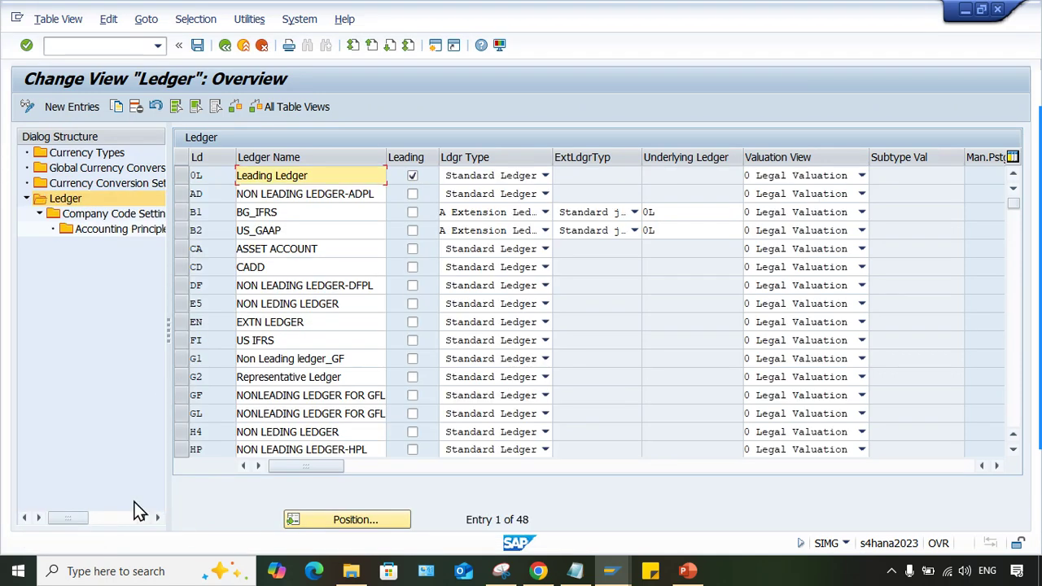
Open leading ledger 0L's company code settings and position the list at company code A1.
left_click(182, 175)
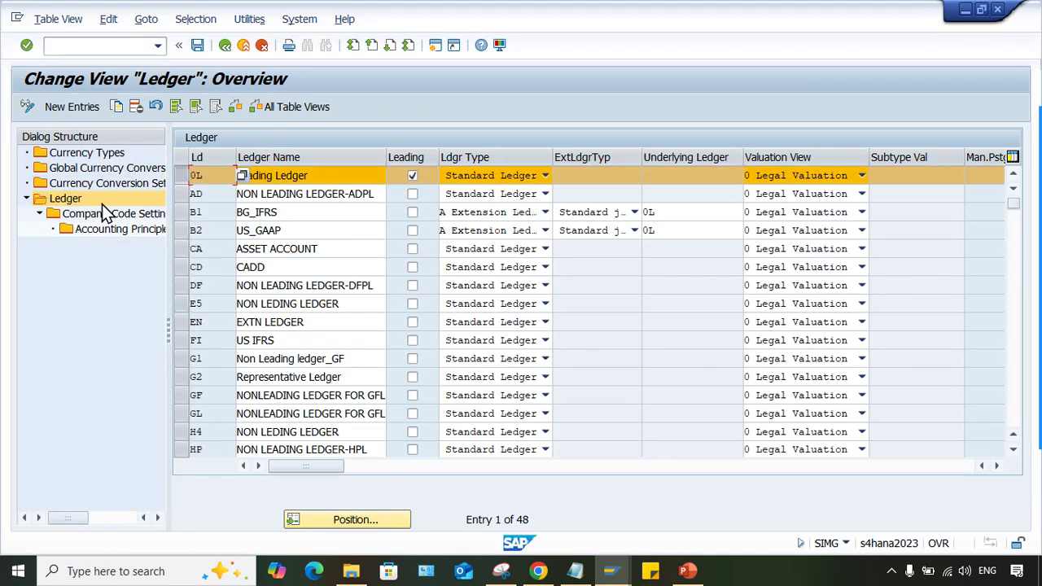
left_click(120, 217)
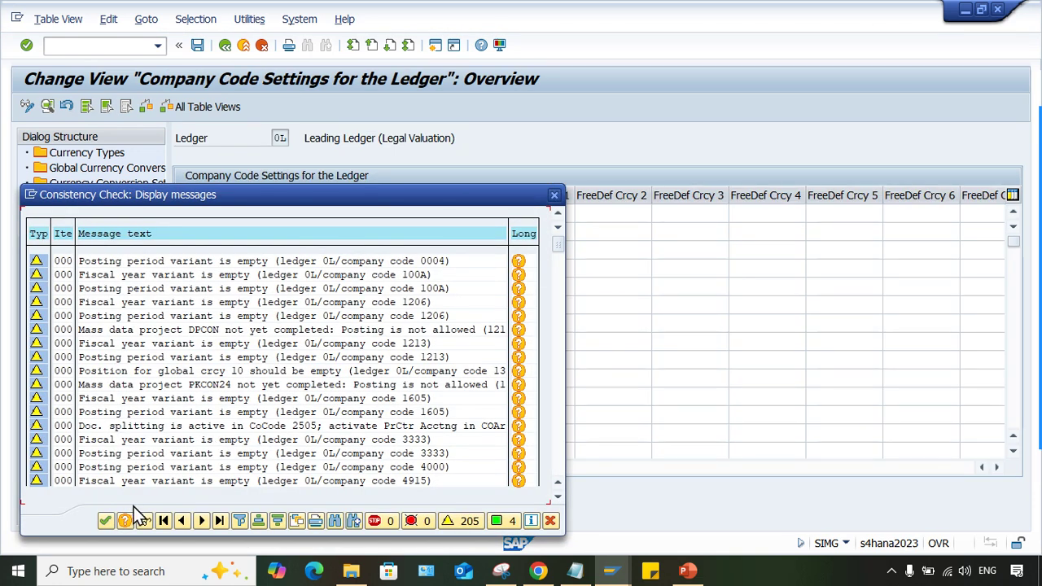
left_click(103, 522)
left_click(333, 521)
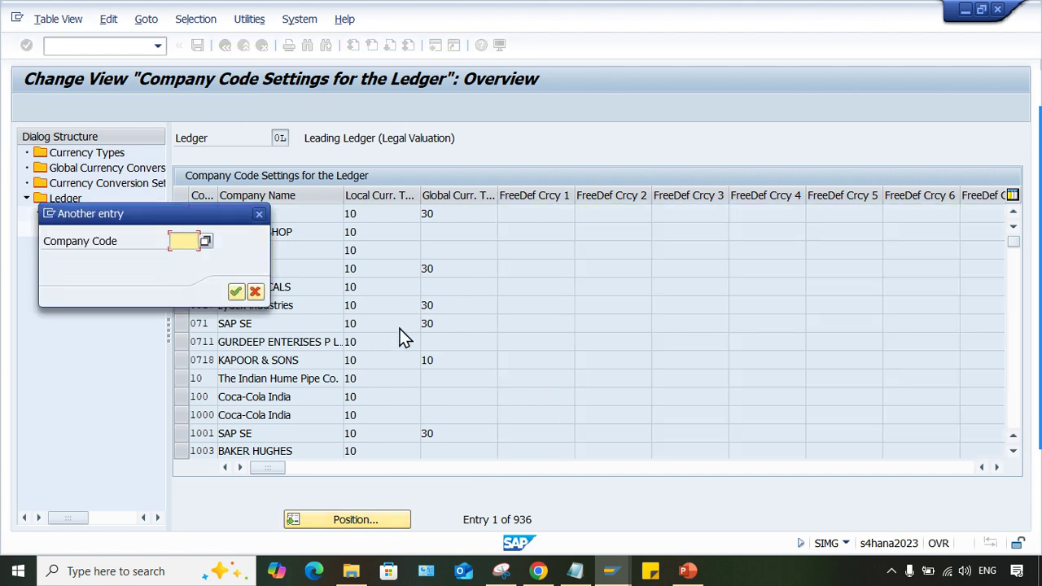
type("A")
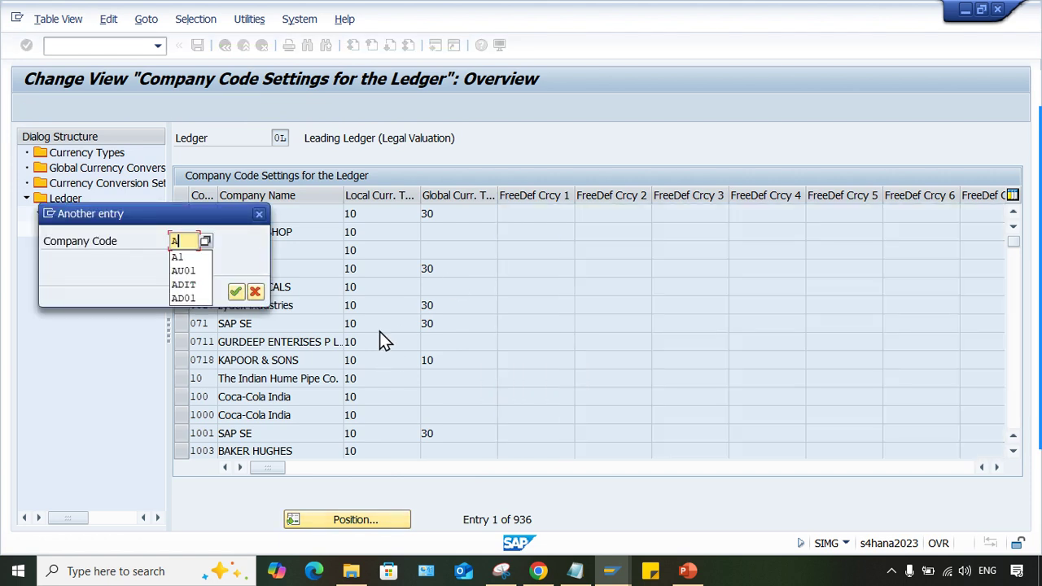
type("1")
key("Return")
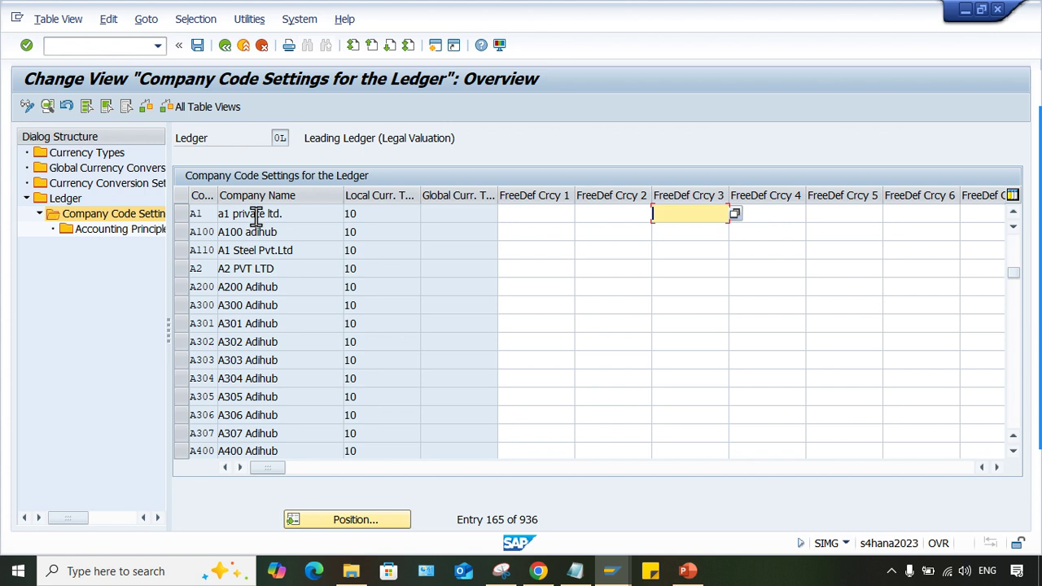
double_click(277, 214)
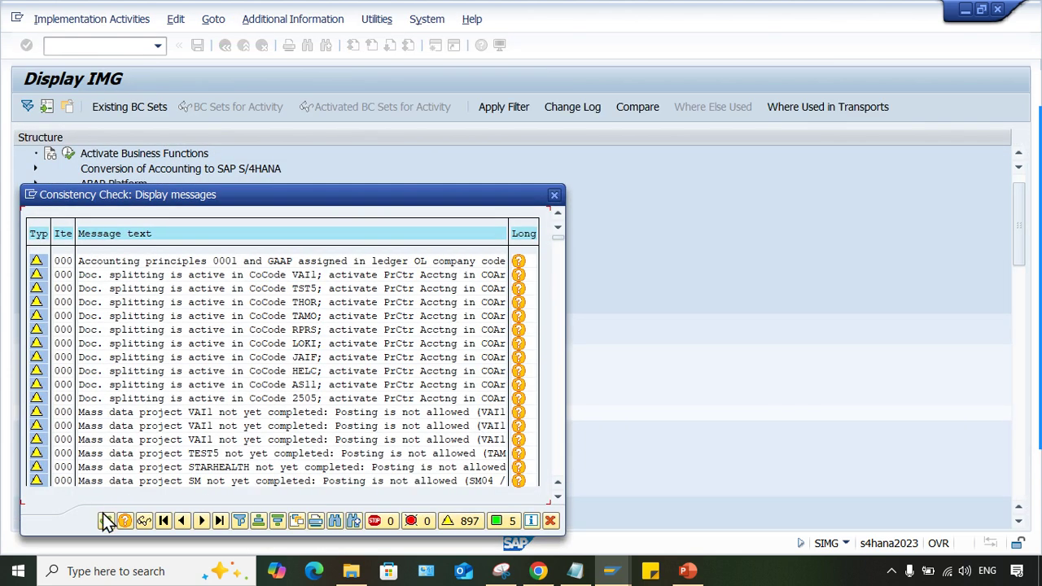
Save company code A1's 0L settings under TATA MOTOR customizing request A4HK902061.
left_click(106, 521)
left_click(262, 273)
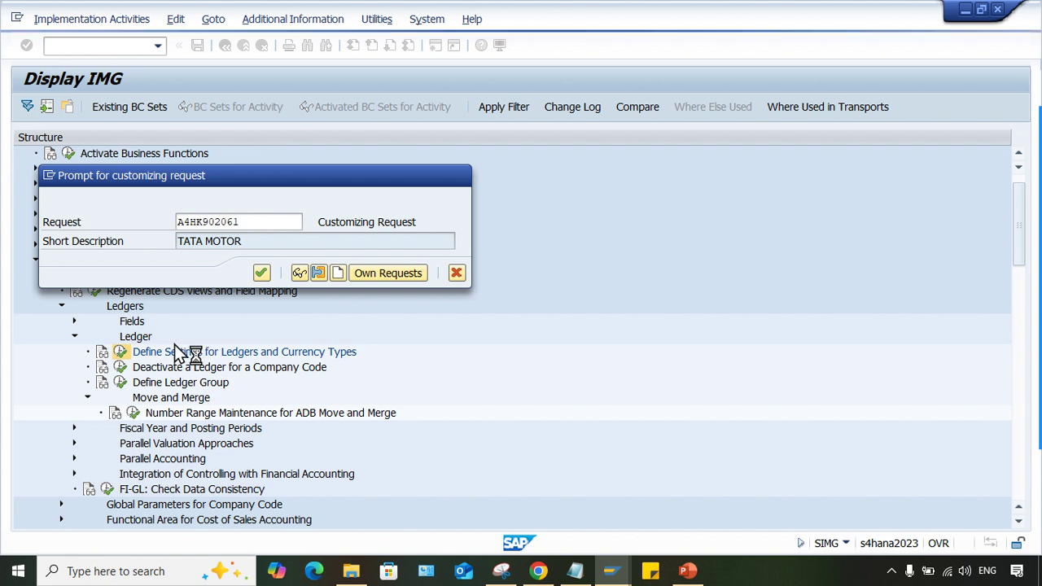
left_click(261, 274)
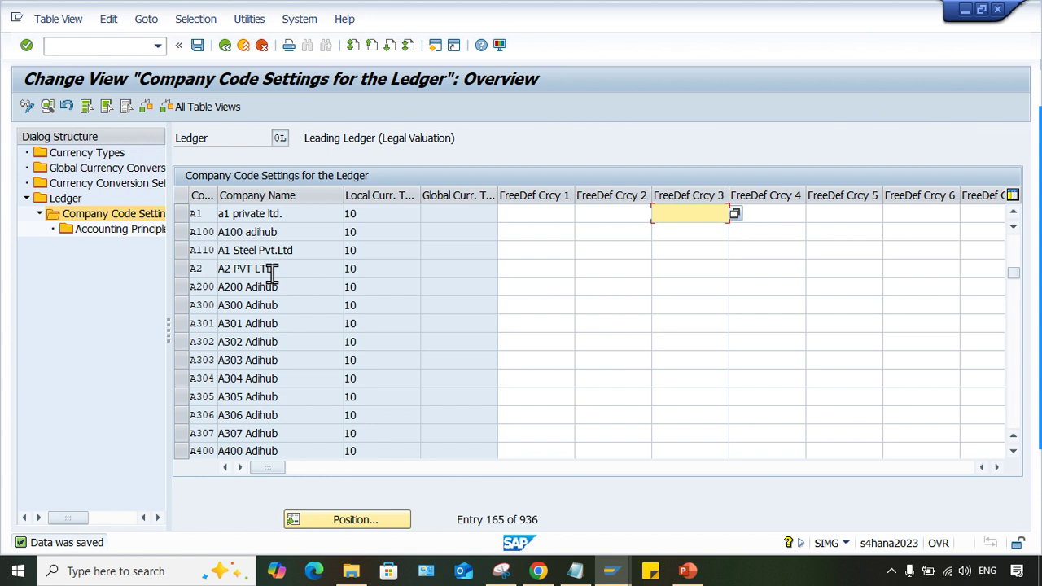
left_click(612, 570)
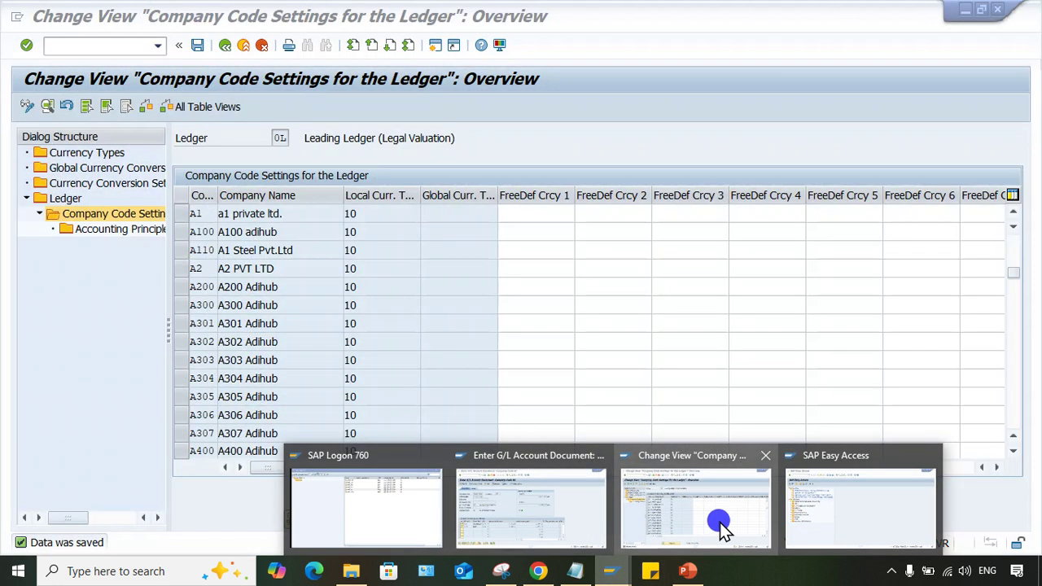
left_click(720, 523)
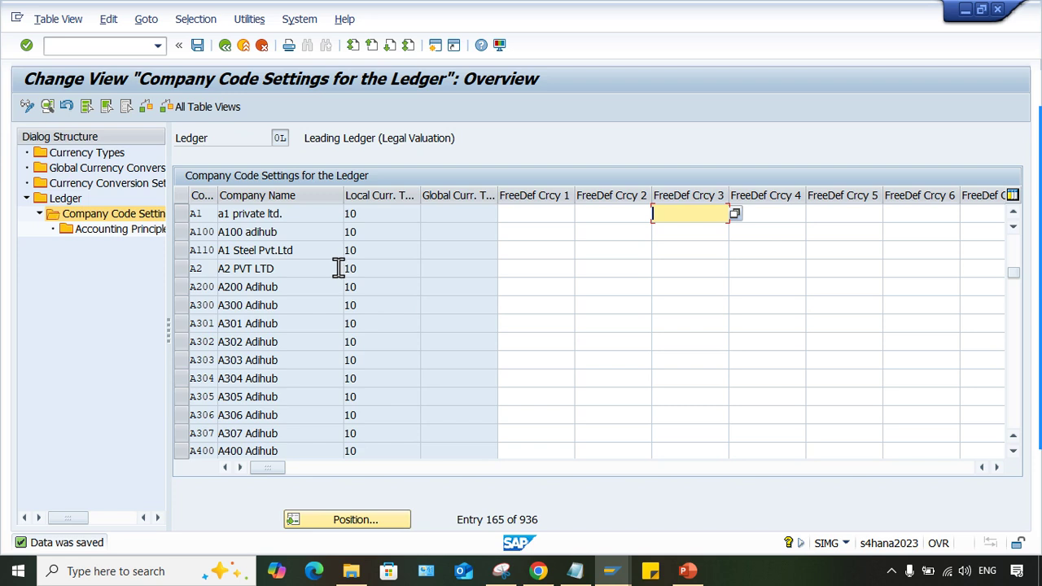
Switch to FB50 and reset to a fresh document dated 30.12.2024.
left_click(612, 571)
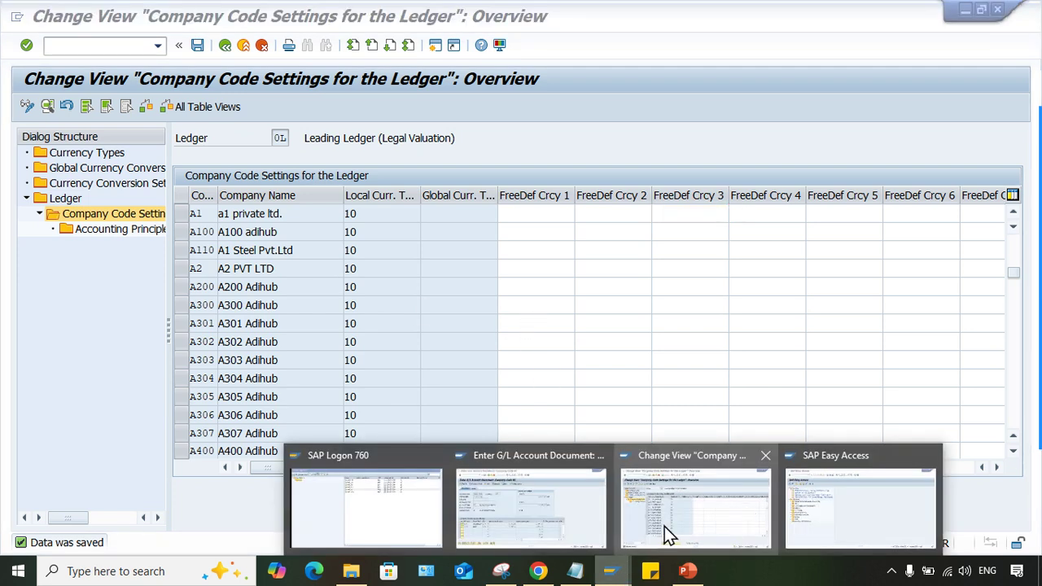
left_click(601, 507)
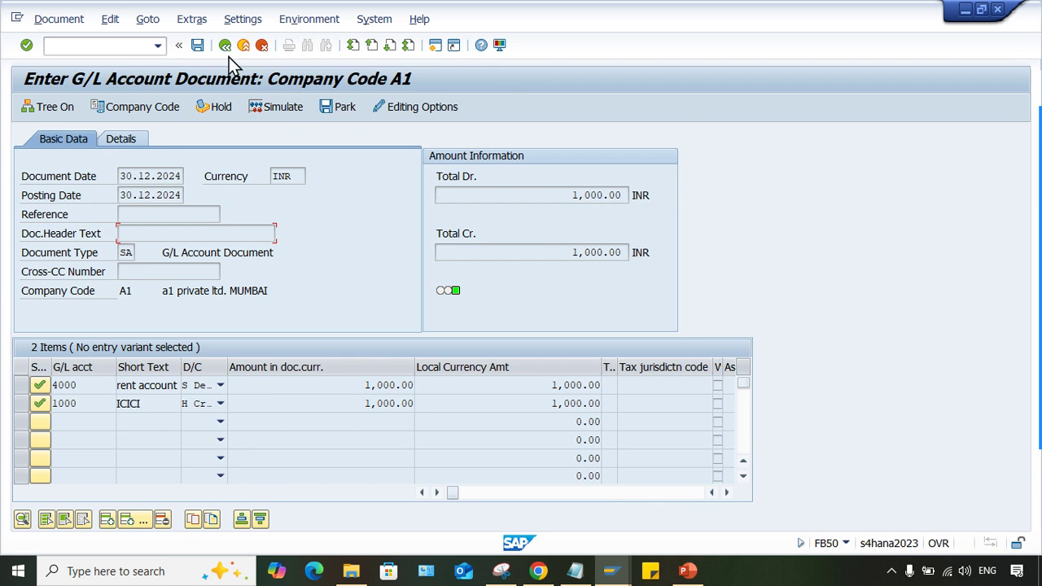
left_click(154, 47)
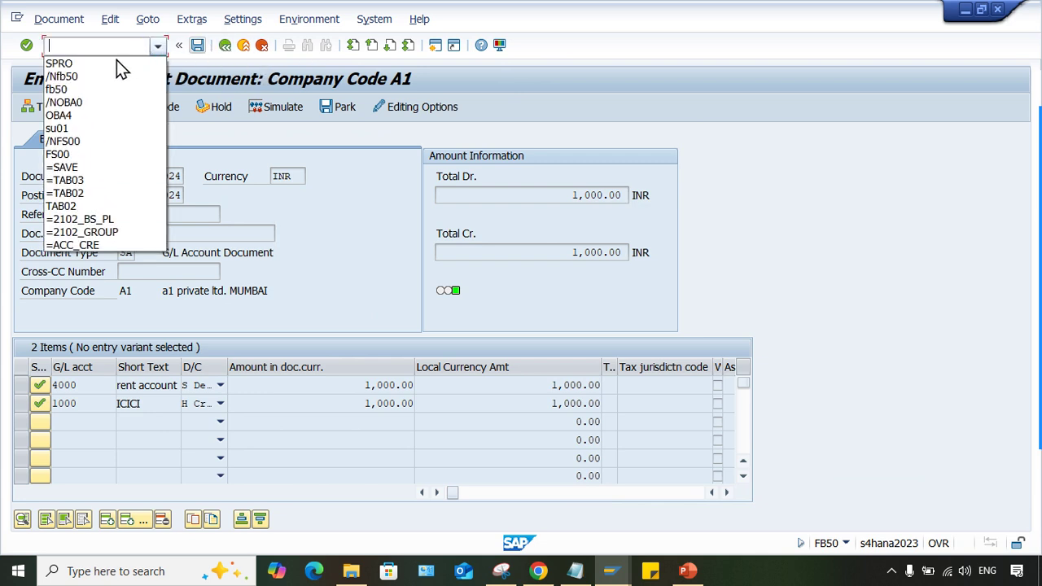
left_click(407, 144)
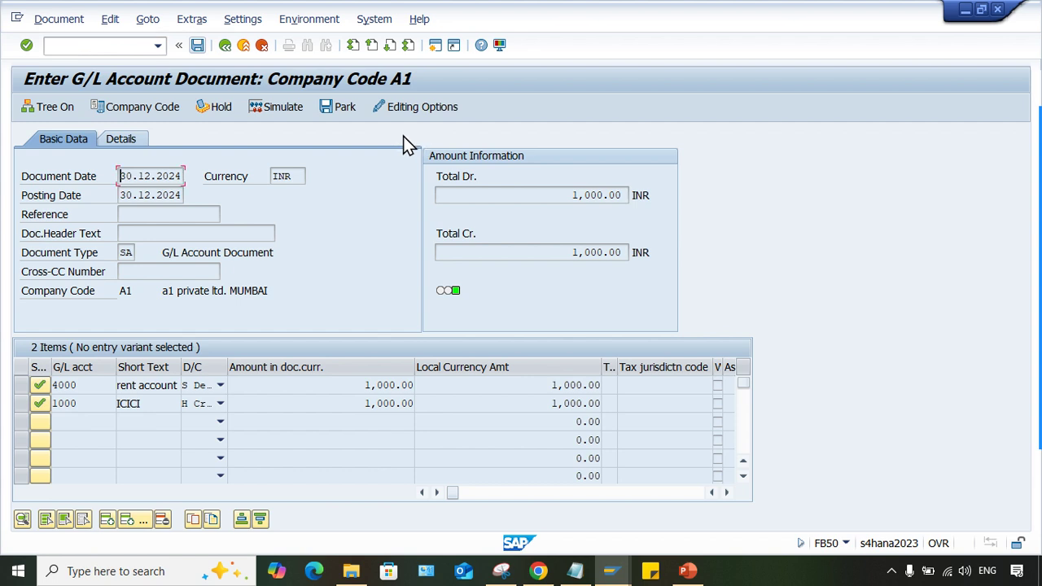
key("Down")
key("Return")
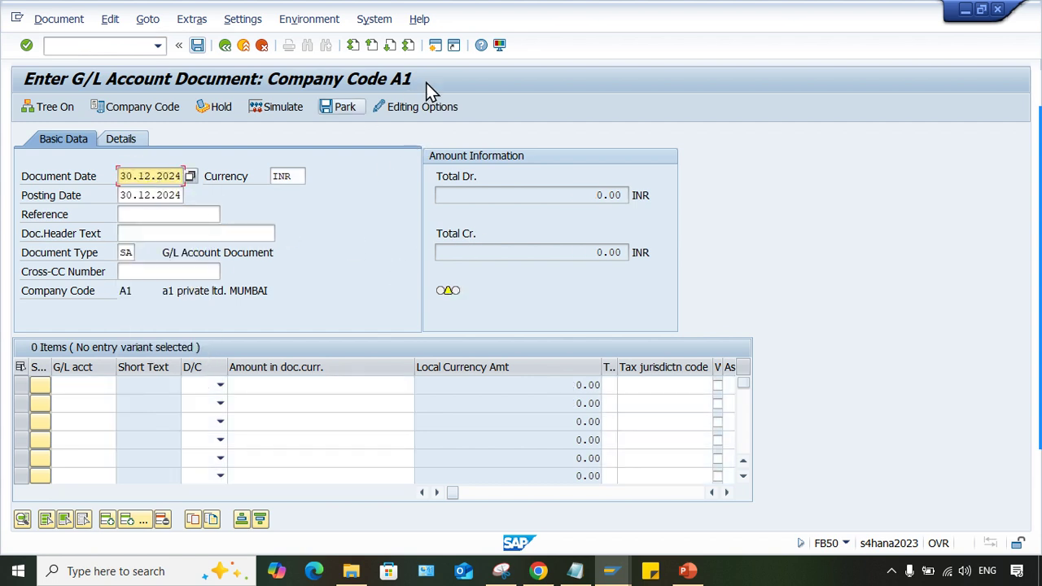
Enter line items for G/L 4000 as debit and G/L 1000 as credit.
left_click(111, 386)
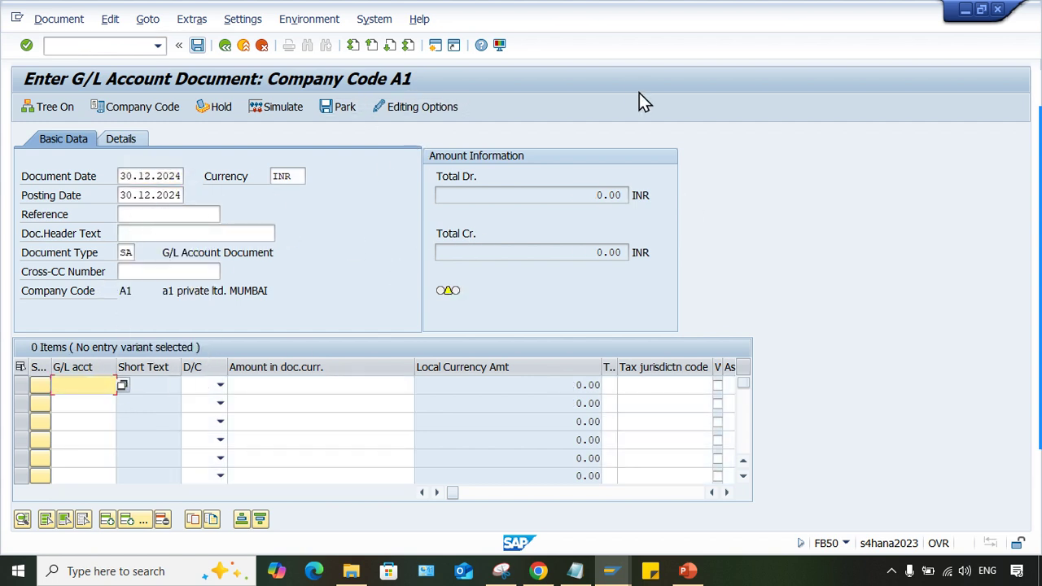
type("4000")
key("Down")
type("1")
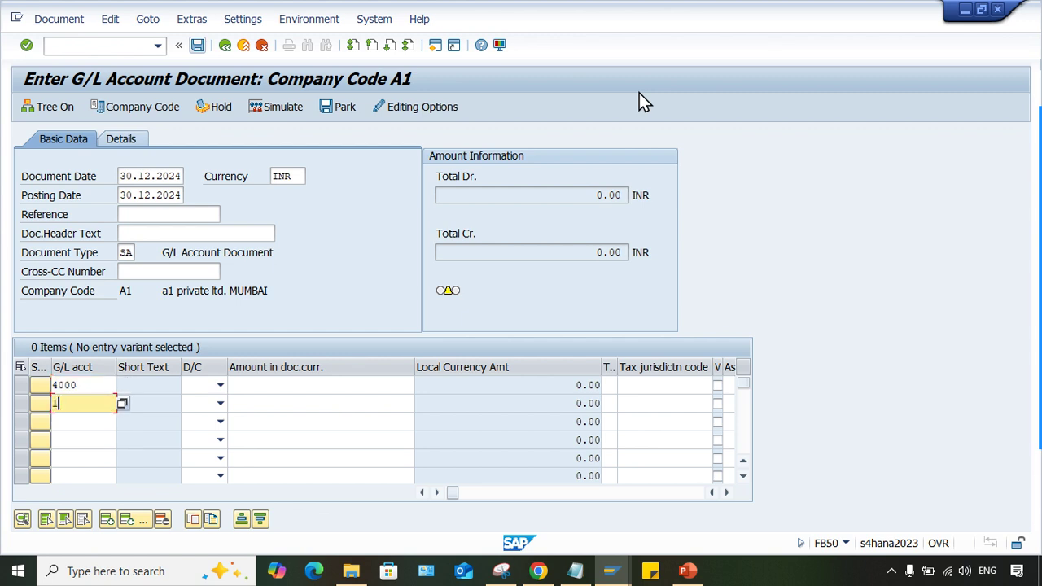
type("000")
left_click(205, 385)
left_click(211, 416)
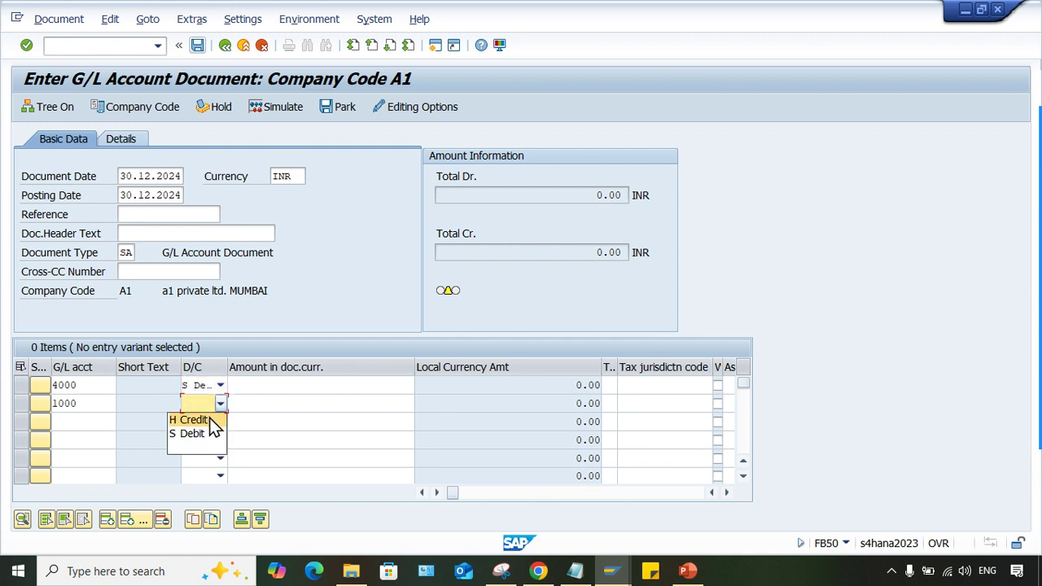
left_click(194, 420)
Enter 2,000 INR on both lines so the document balances.
left_click(332, 386)
type("2000")
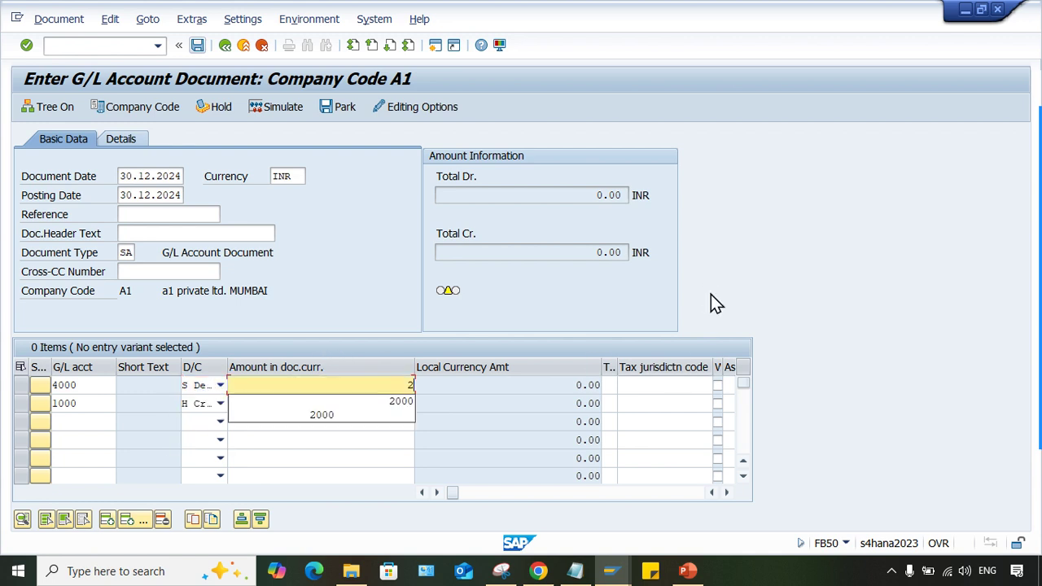
left_click(391, 405)
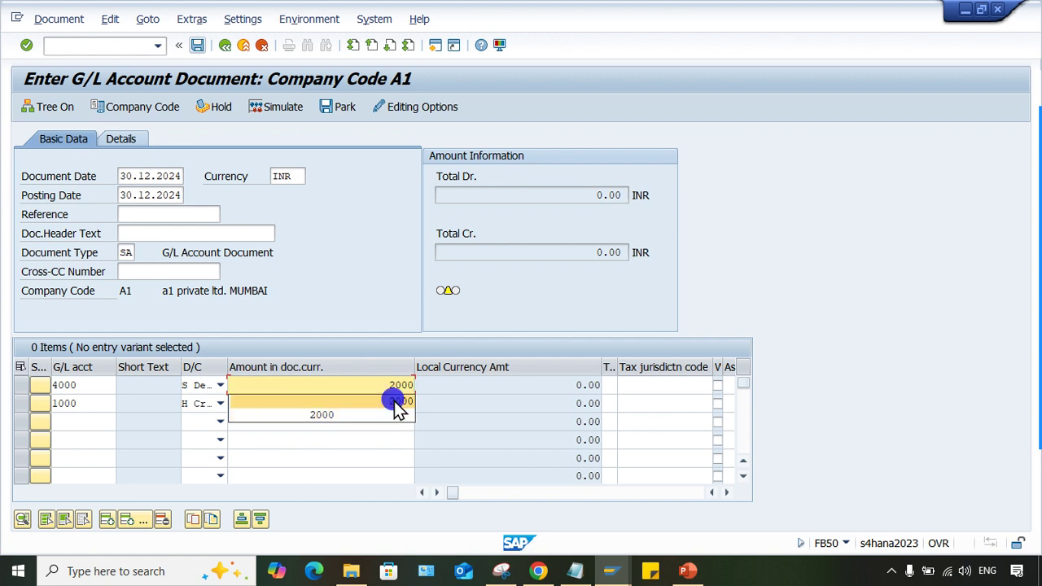
type("2,000")
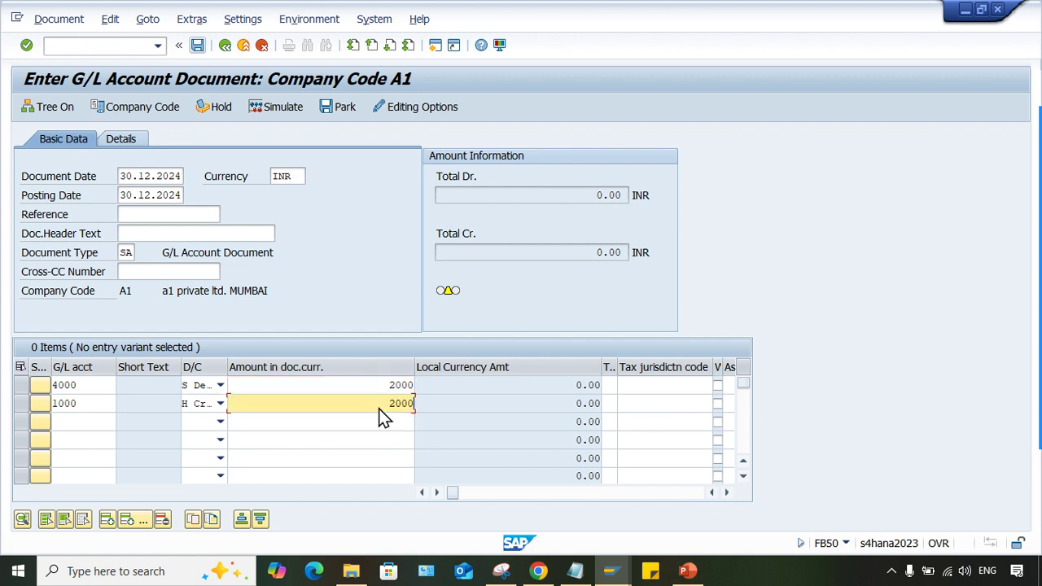
key("Return")
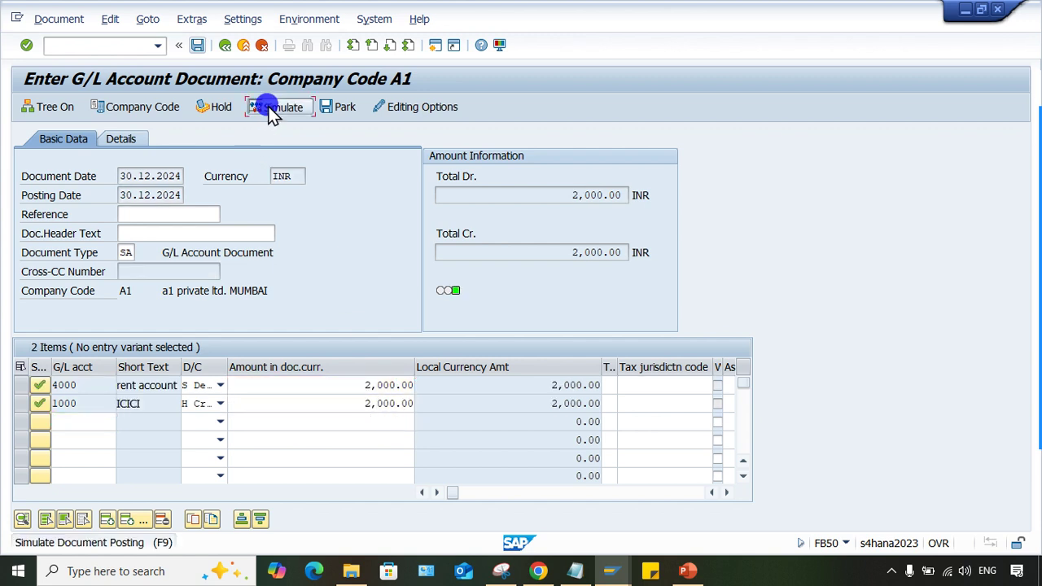
Simulate the 2,000 INR rent/ICICI document and post it with Ctrl+S.
left_click(277, 106)
key("ctrl+s")
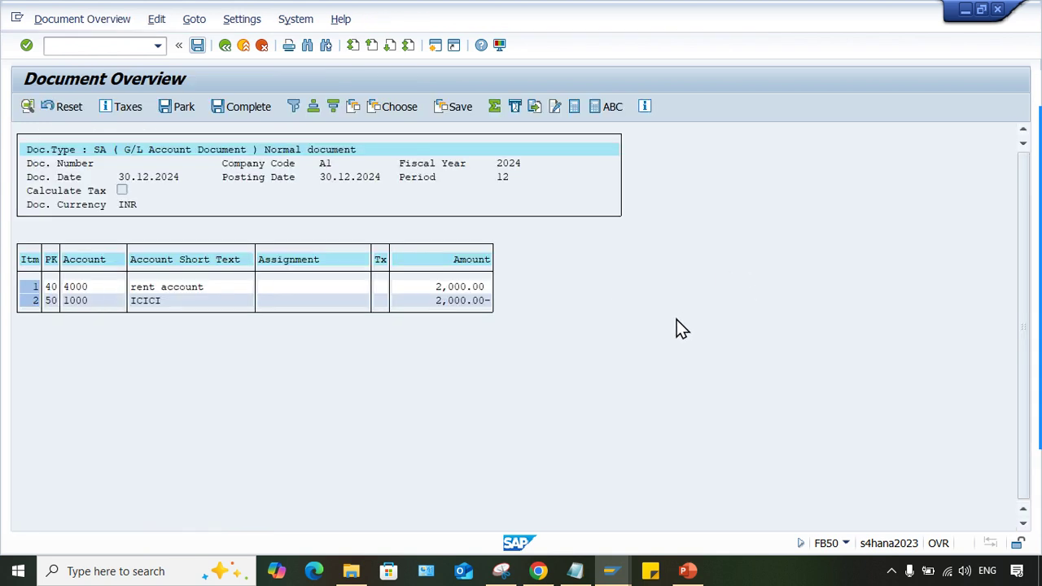